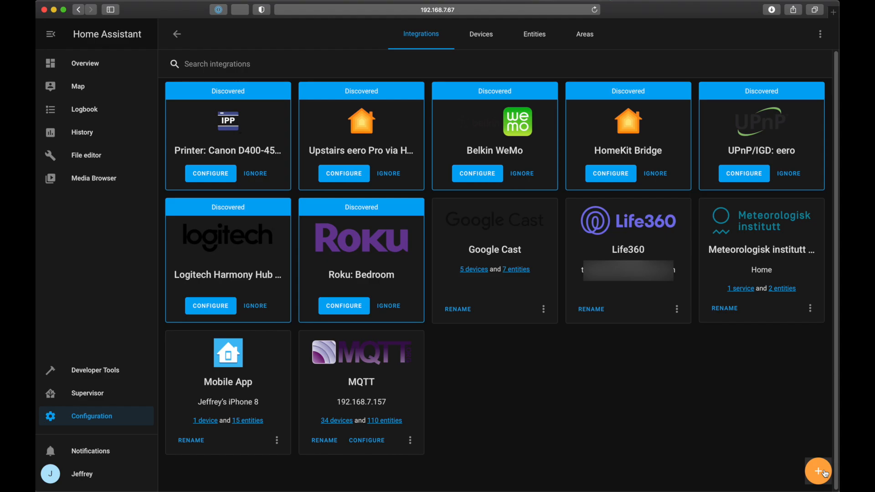
# Step: Add the Apple iCloud integration, entering the account e-mail and password, enabling With family, and submitting the credentials
pyautogui.click(825, 474)
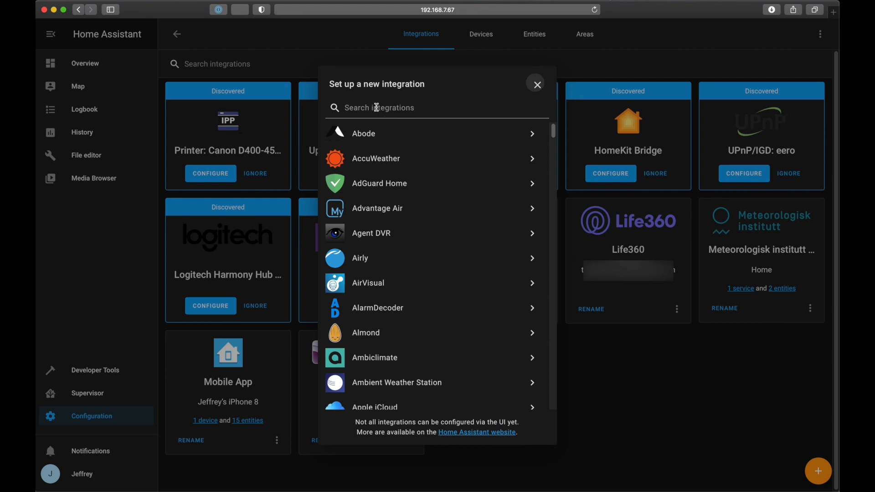
pyautogui.click(376, 108)
pyautogui.write('appl')
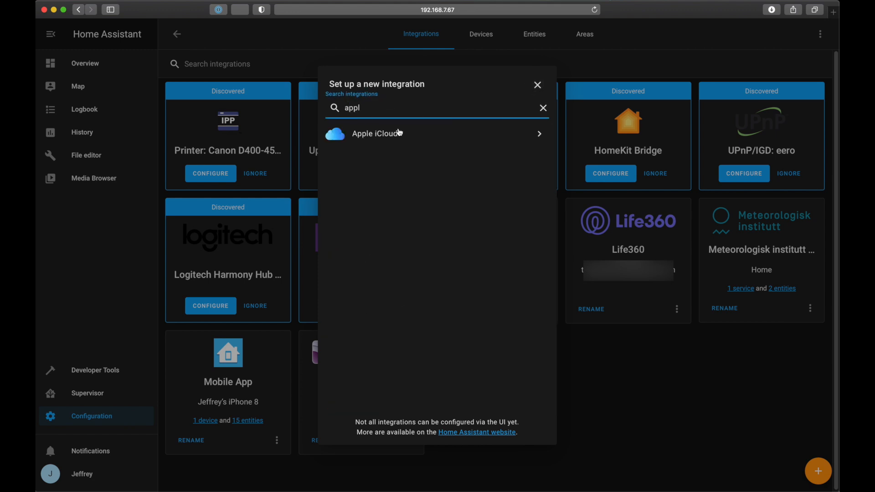
pyautogui.click(400, 133)
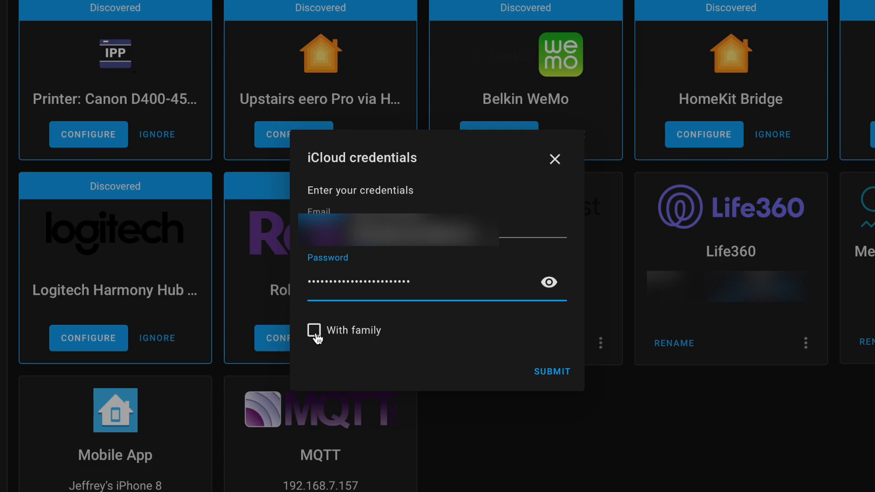
pyautogui.click(358, 302)
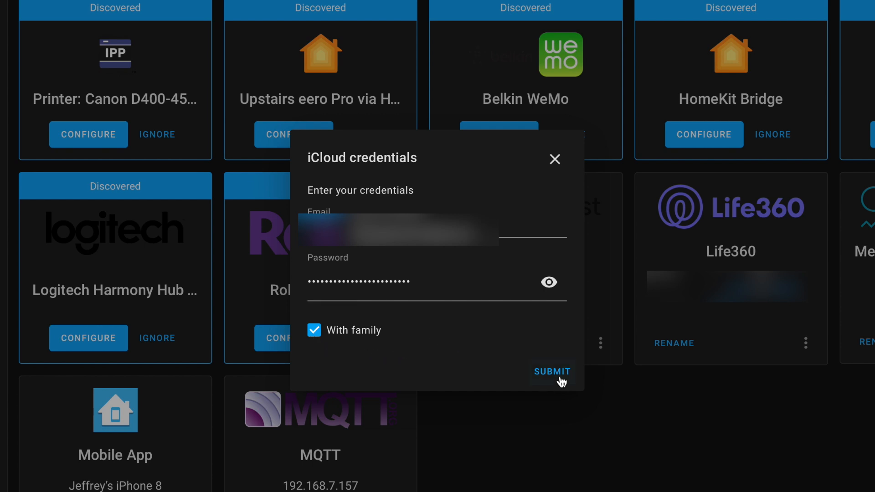
pyautogui.click(557, 377)
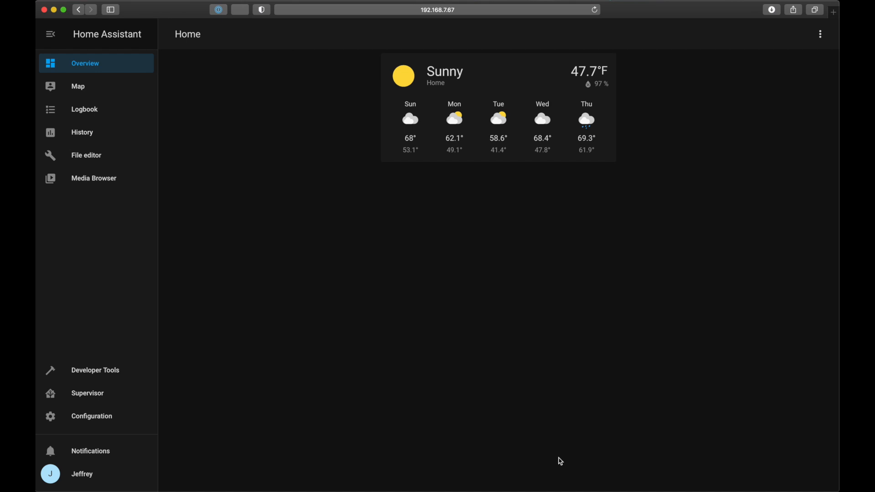
# Step: Create a new file named sensors.yaml in the config folder with the file editor
pyautogui.click(94, 162)
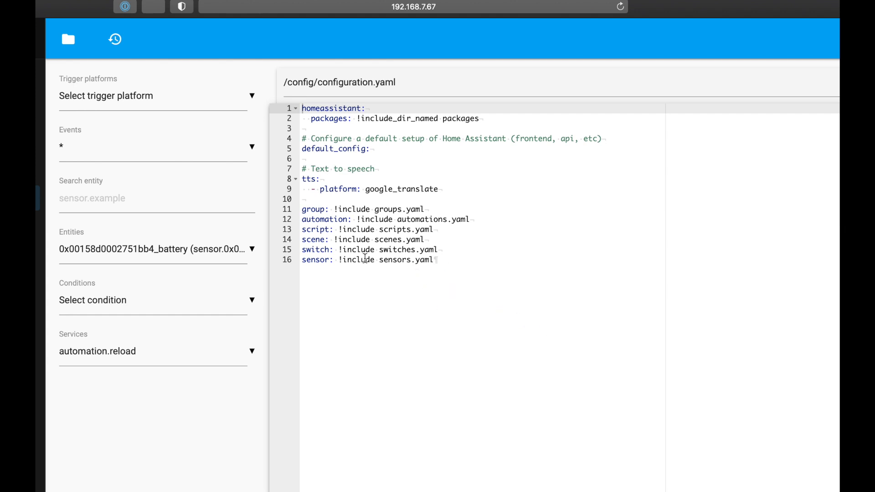
pyautogui.click(66, 40)
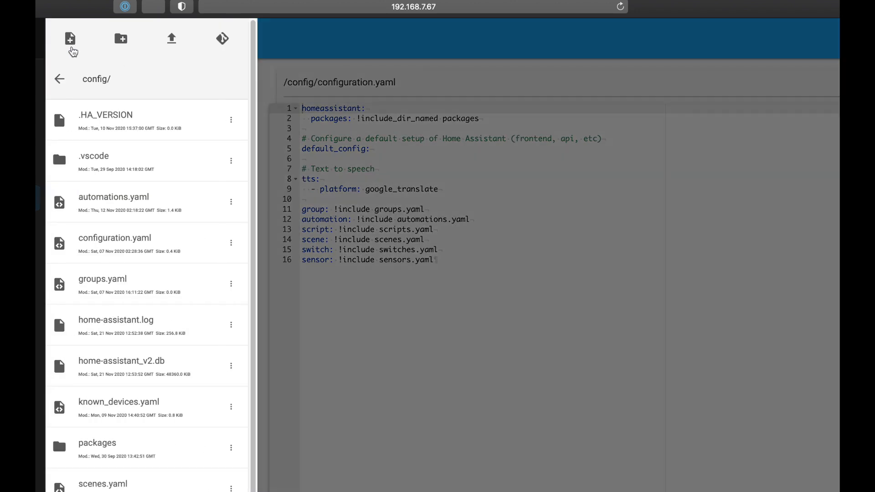
pyautogui.click(71, 40)
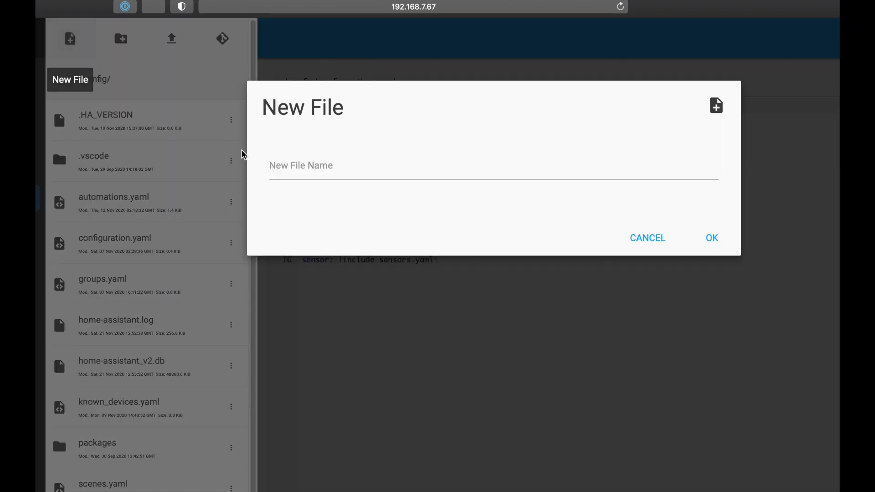
pyautogui.click(323, 174)
pyautogui.write('sensors.yaml')
pyautogui.click(711, 244)
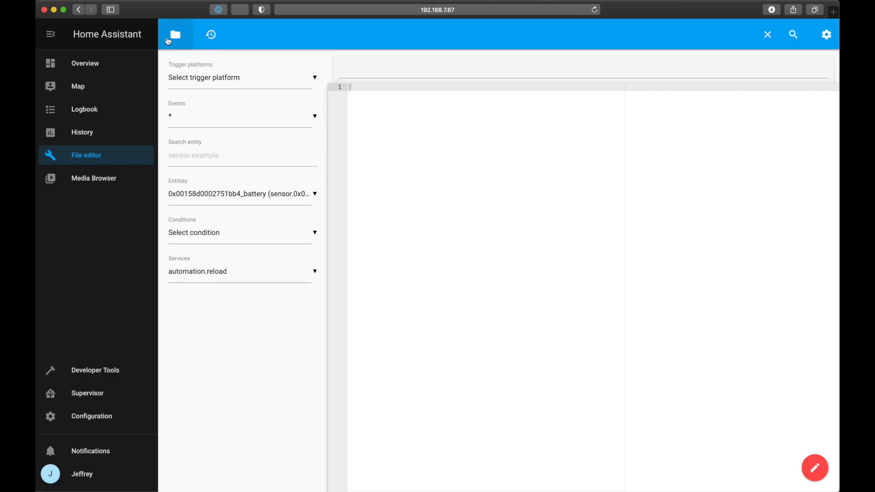
# Step: Open sensors.yaml and add a waze_travel_time sensor with the iPhone's device tracker as origin, destination zone.home and region 'US'
pyautogui.click(67, 39)
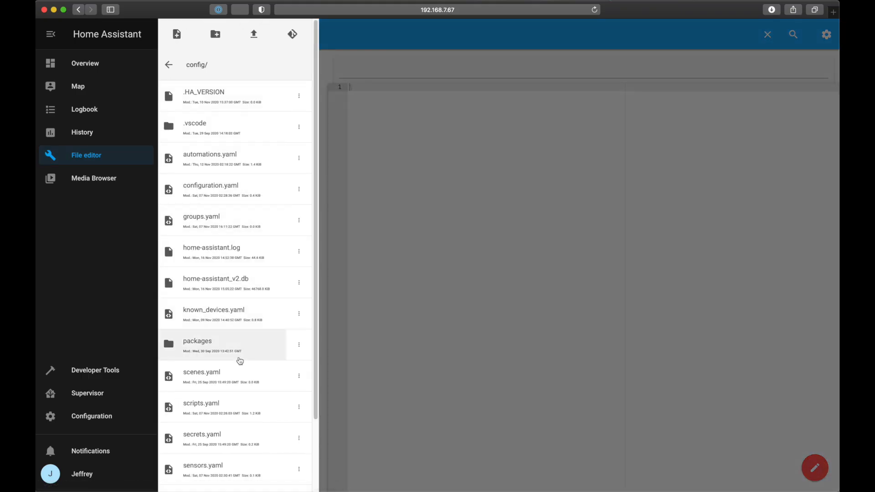
pyautogui.scroll(-1, 240, 364)
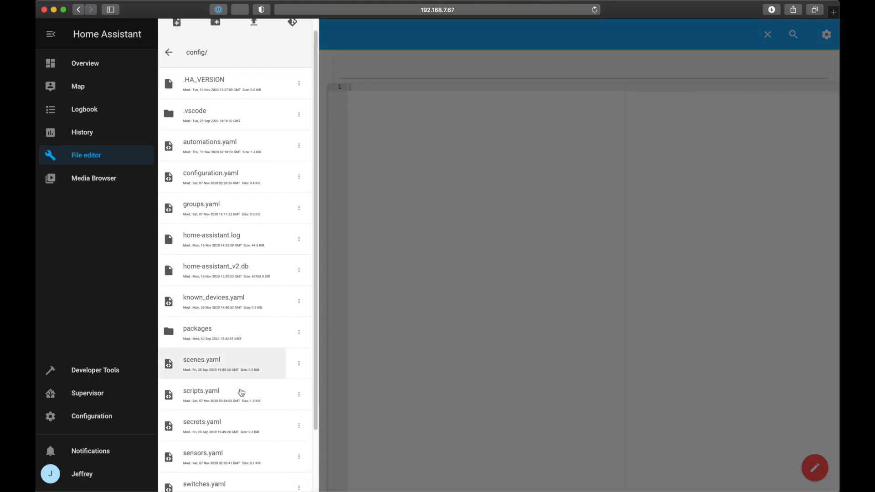
pyautogui.click(240, 449)
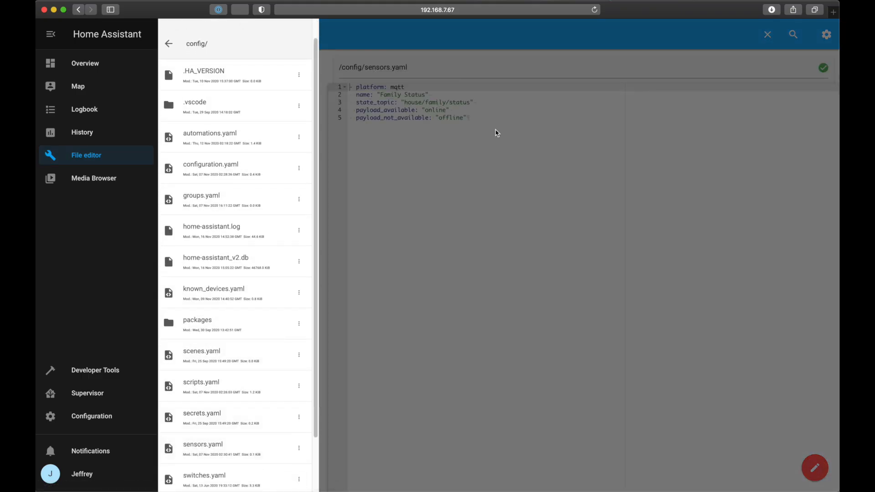
pyautogui.click(493, 131)
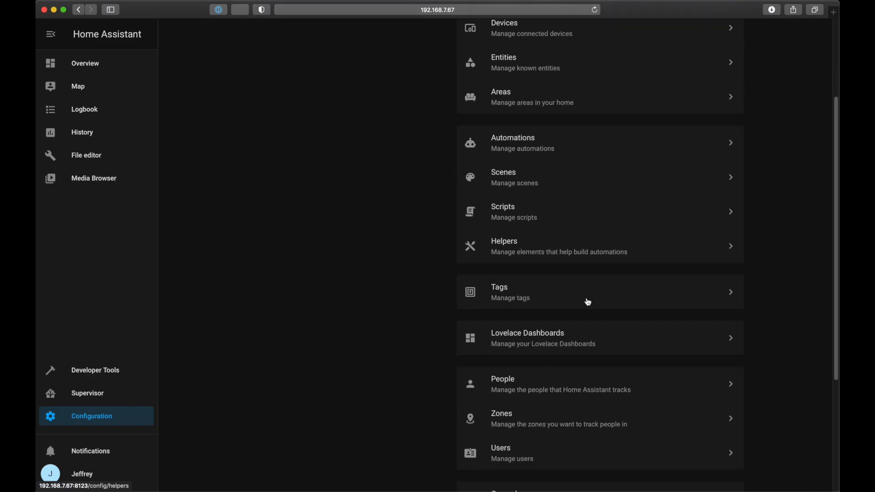
# Step: Restart the Home Assistant server from the configuration's server controls
pyautogui.scroll(-4, 585, 300)
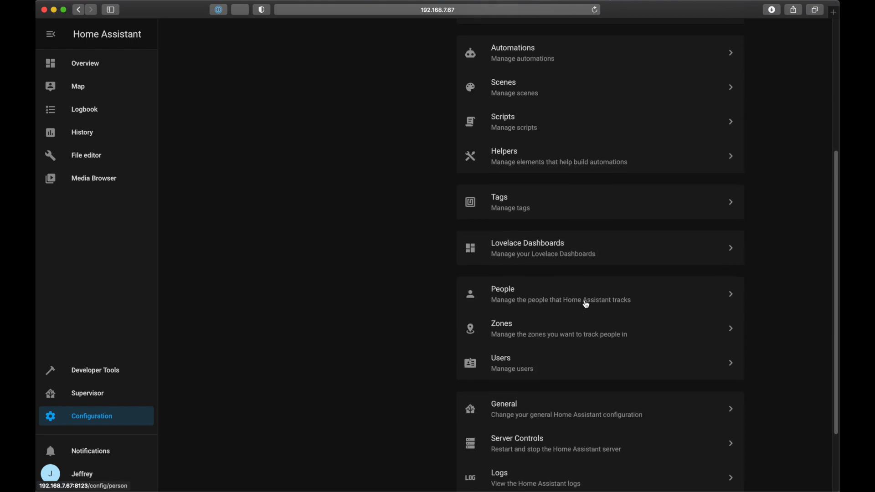
pyautogui.click(541, 442)
pyautogui.click(483, 92)
pyautogui.click(517, 293)
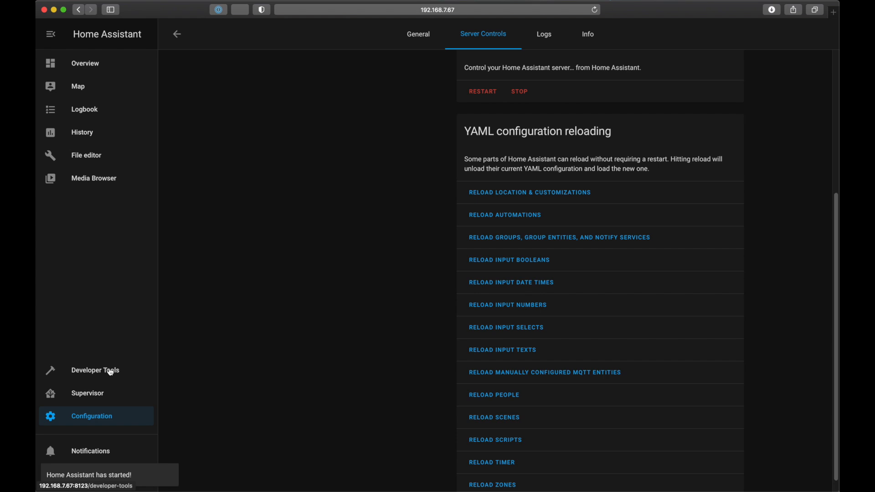
# Step: Look up the state of the new travel time sensor in Developer Tools, clearing the entity at the end
pyautogui.click(111, 370)
pyautogui.click(231, 132)
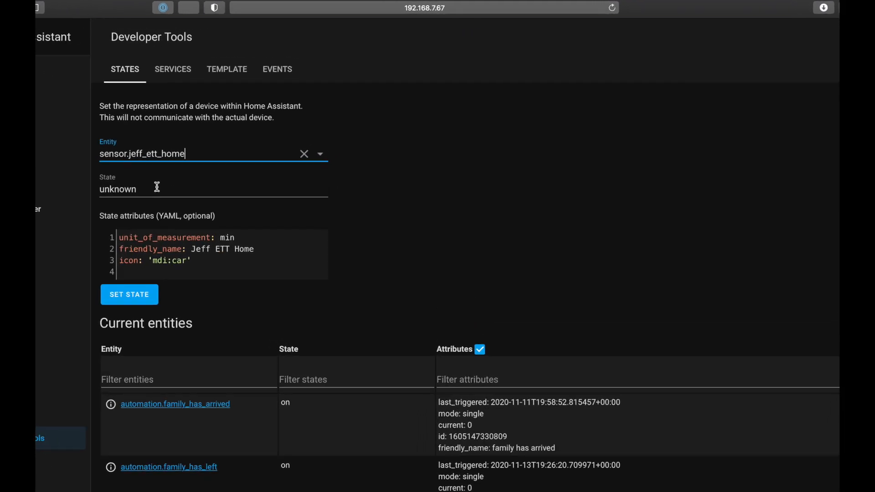
pyautogui.click(304, 154)
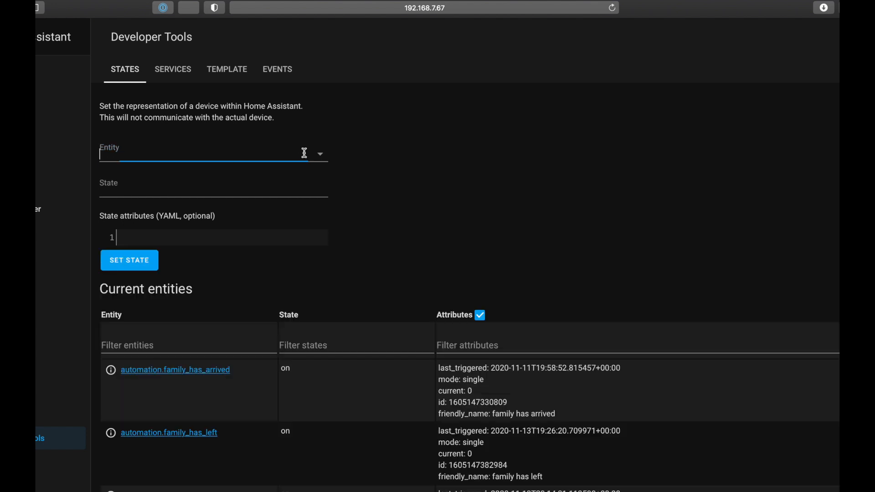
# Step: Call the homeassistant.update_entity service on the travel time sensor
pyautogui.click(173, 73)
pyautogui.click(172, 145)
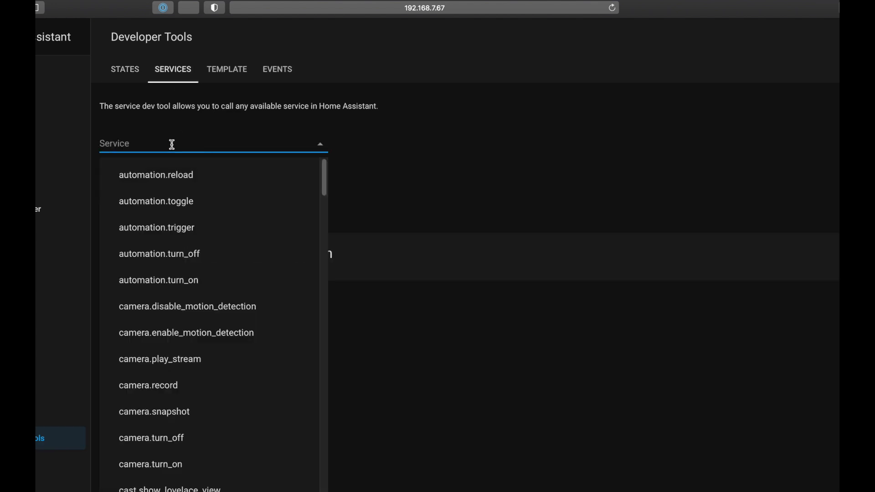
pyautogui.write('update')
pyautogui.click(212, 183)
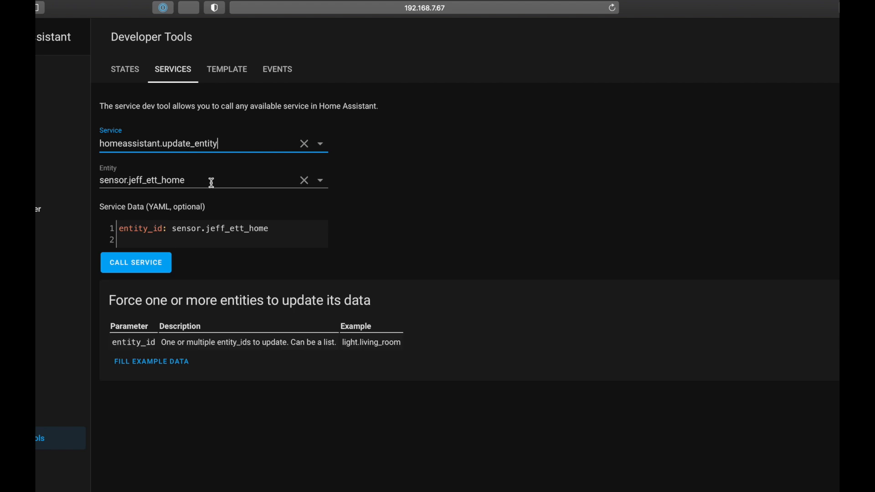
pyautogui.click(201, 180)
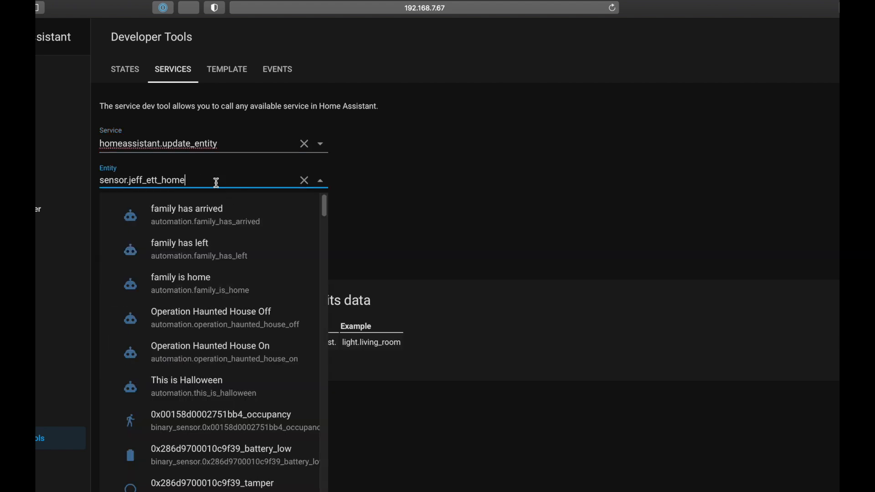
pyautogui.click(360, 178)
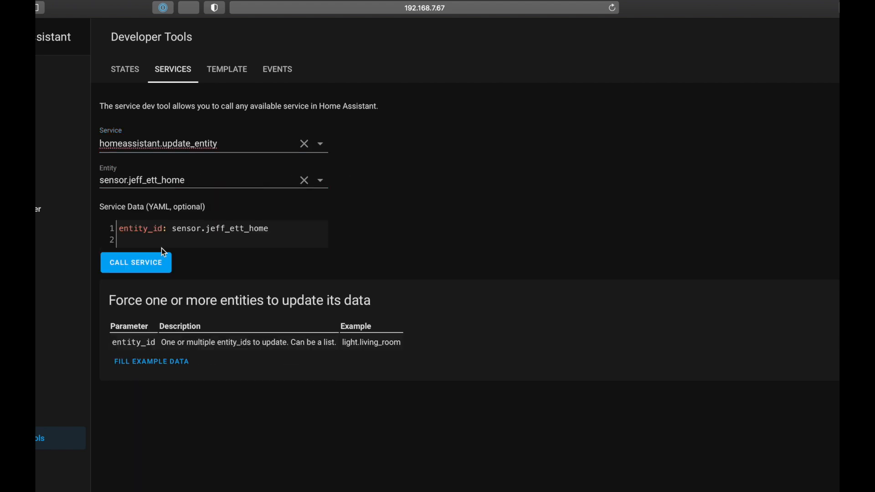
pyautogui.click(158, 265)
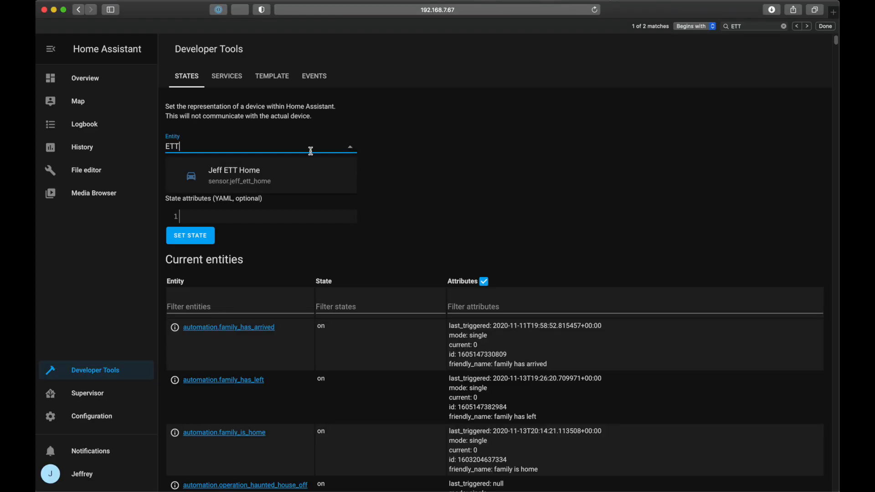
pyautogui.click(250, 223)
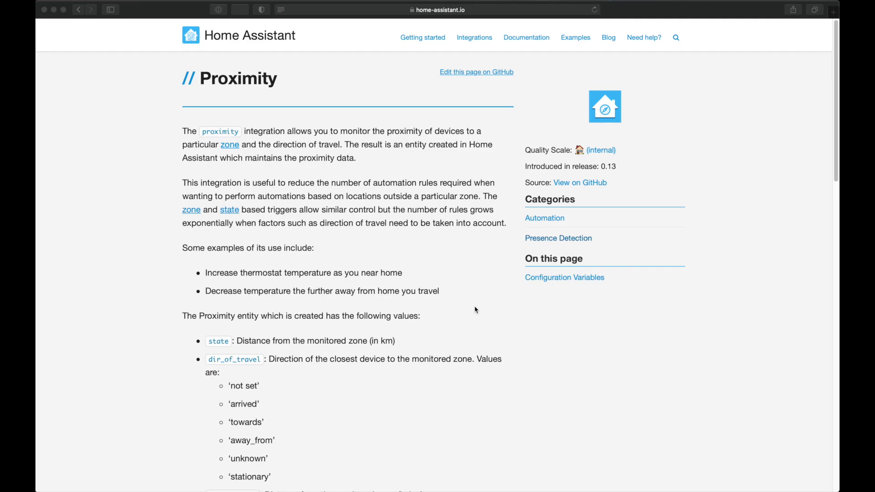
# Step: Read the Proximity integration documentation, covering its entity values, example configuration.yaml entry and configuration variables
pyautogui.scroll(-1, 476, 310)
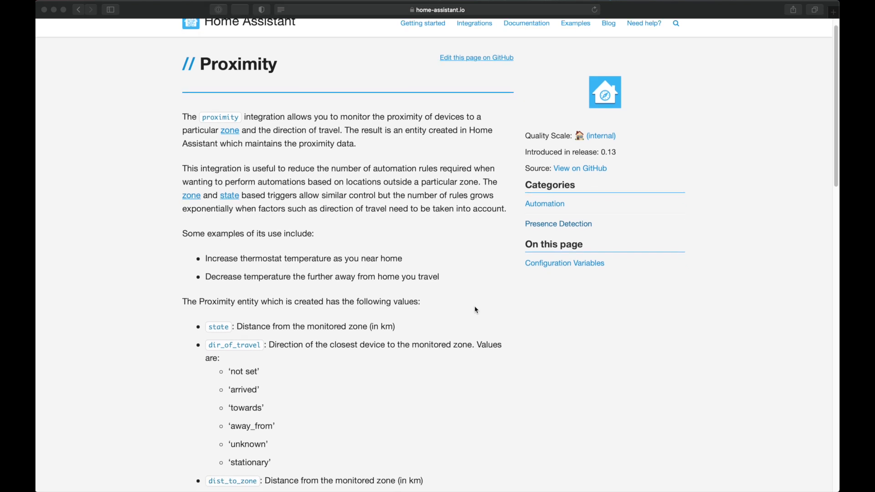
pyautogui.scroll(-2, 476, 310)
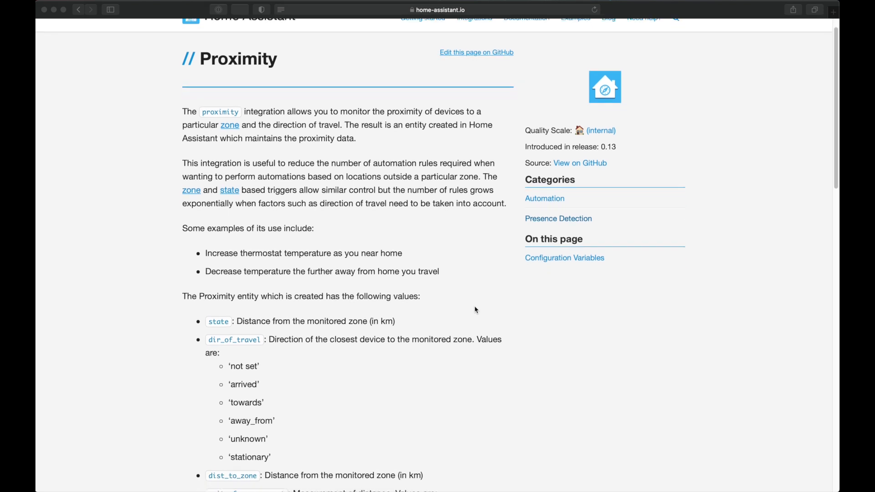
pyautogui.scroll(-5, 528, 362)
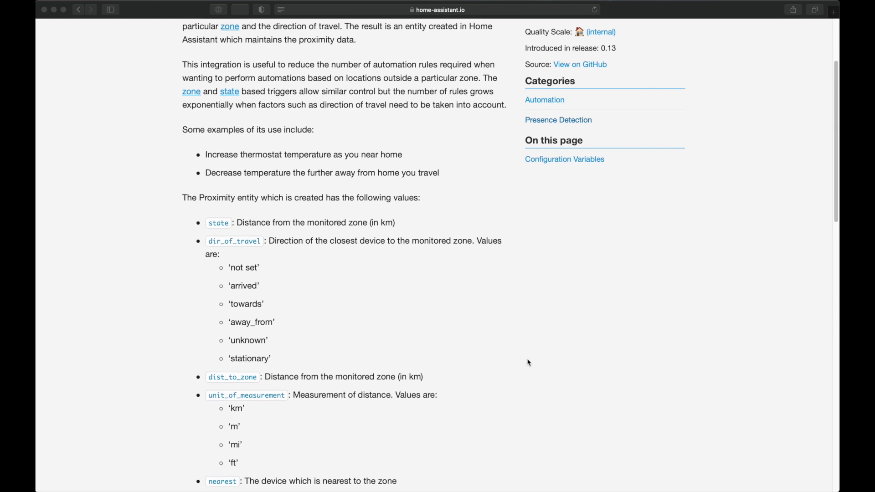
pyautogui.scroll(-3, 529, 363)
pyautogui.scroll(-2, 529, 362)
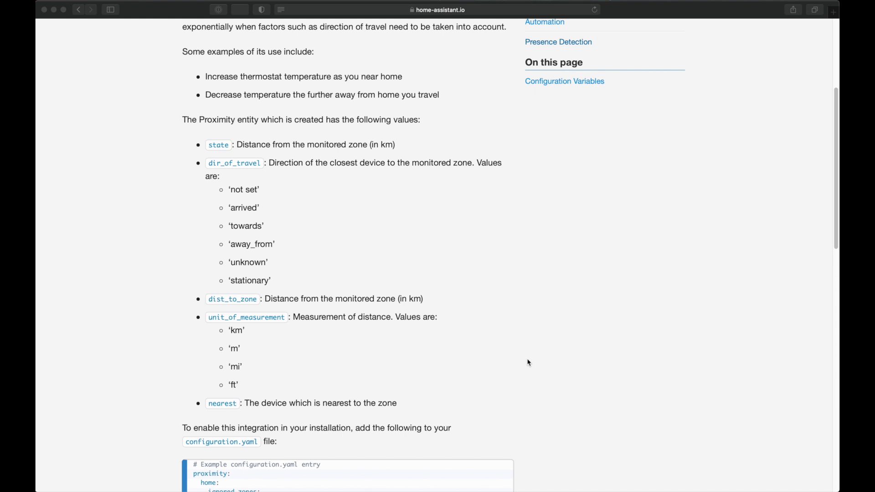
pyautogui.scroll(-6, 529, 363)
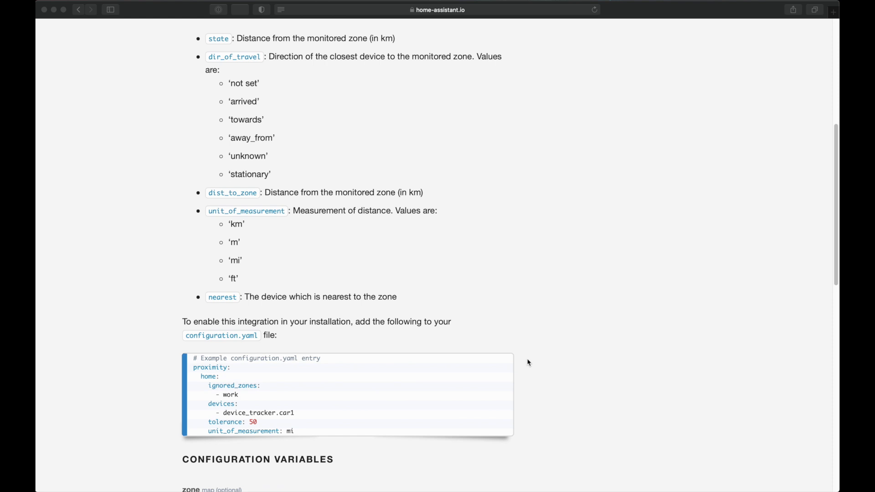
pyautogui.scroll(-5, 529, 363)
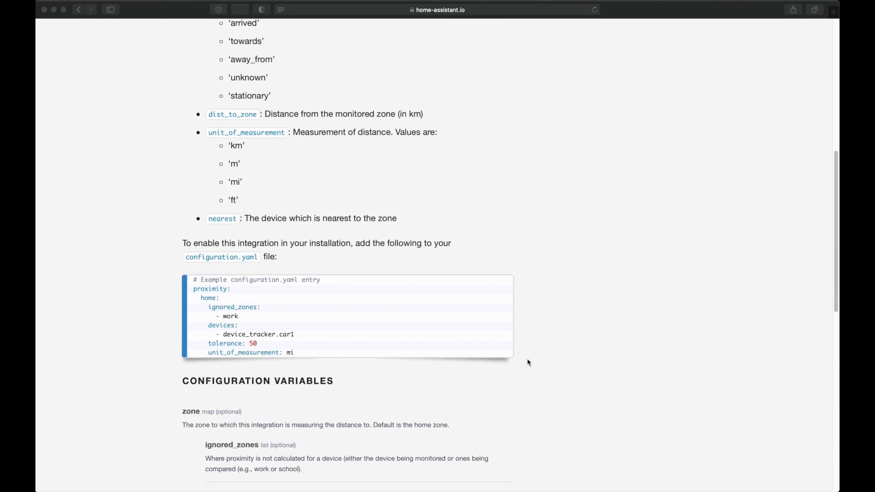
pyautogui.scroll(-1, 529, 363)
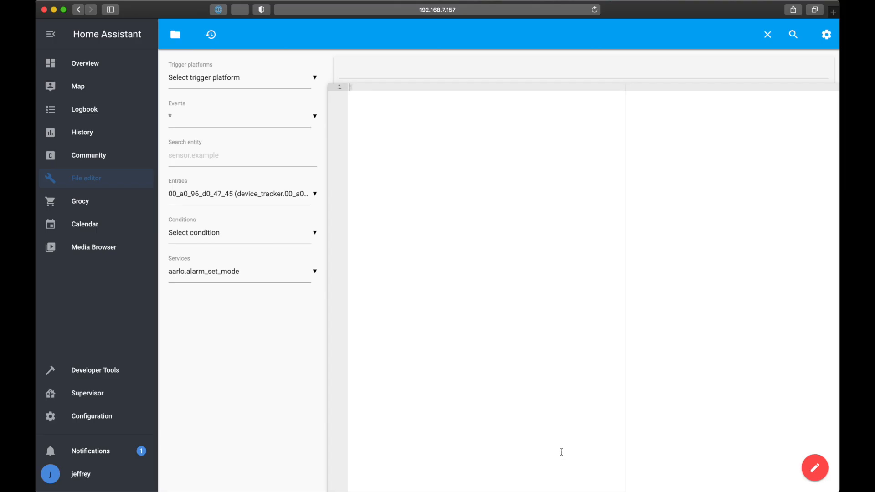
# Step: Open presence.yaml from the packages folder in the file editor to examine its proximity definitions
pyautogui.click(175, 34)
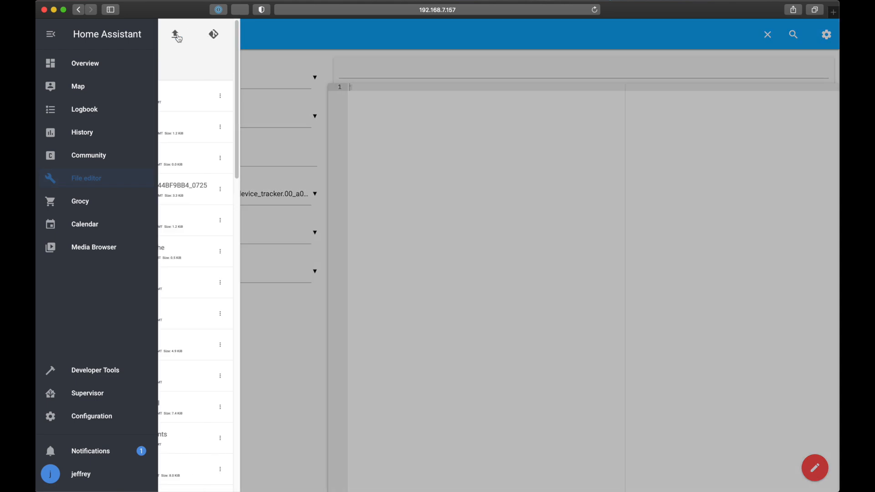
pyautogui.scroll(-10, 263, 346)
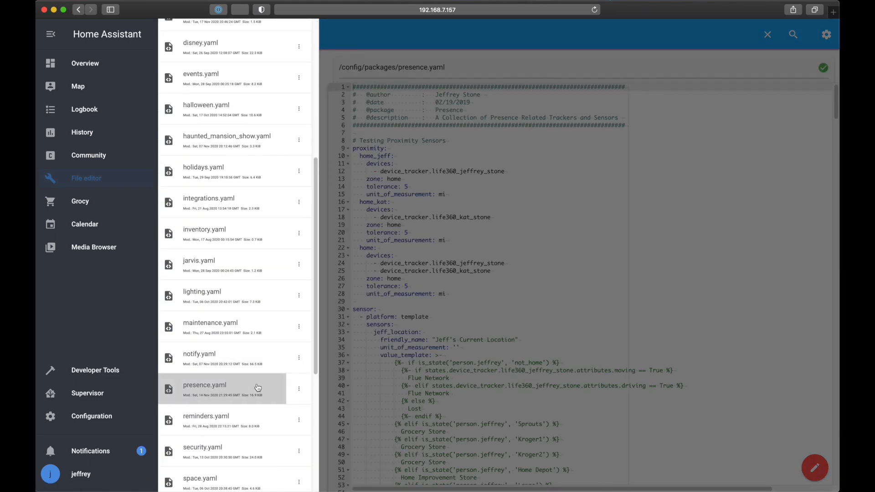
pyautogui.click(650, 232)
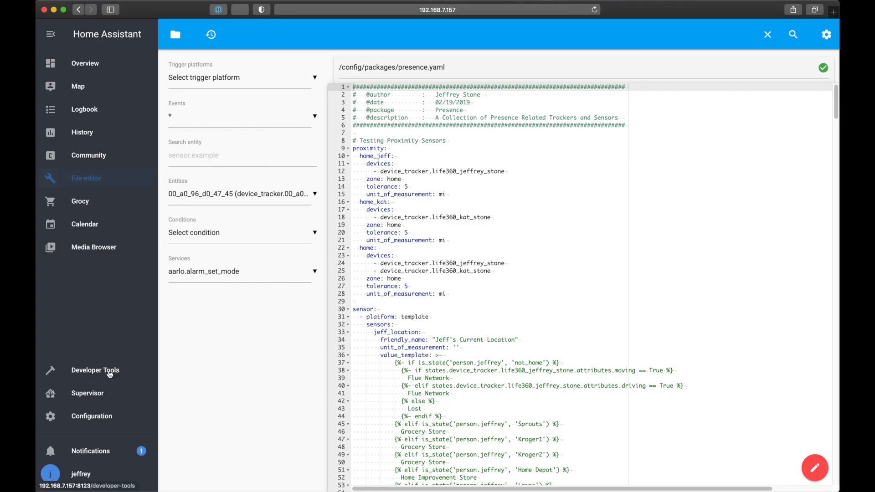
# Step: Look up the state and attributes of the two individual family members' proximity entities in Developer Tools
pyautogui.click(113, 371)
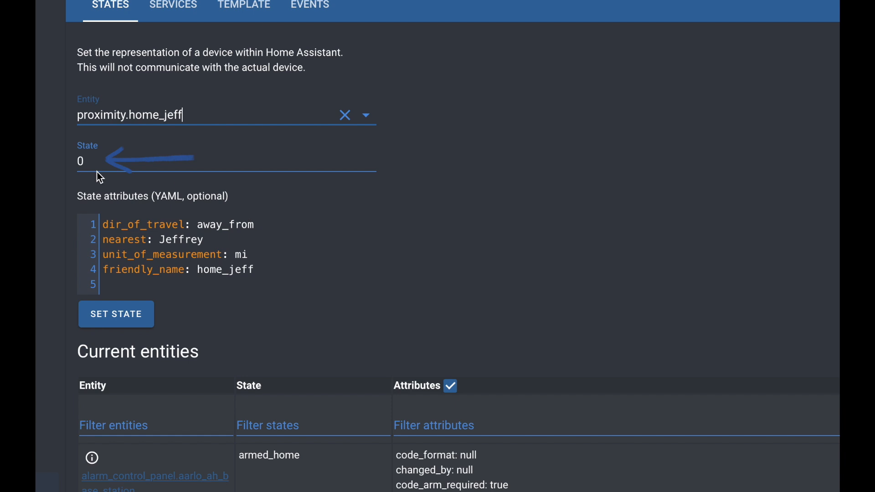
pyautogui.press('BackSpace')
pyautogui.press('BackSpace')
pyautogui.press('BackSpace')
pyautogui.press('BackSpace')
pyautogui.write('kat')
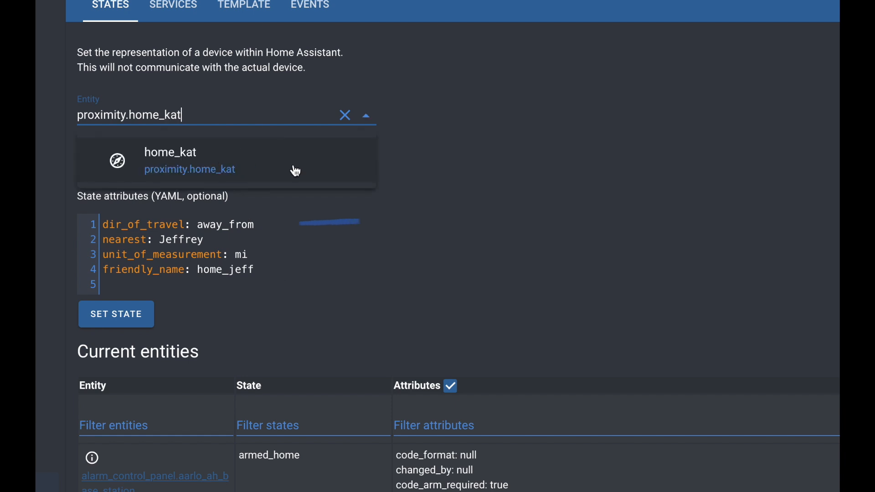
pyautogui.click(248, 162)
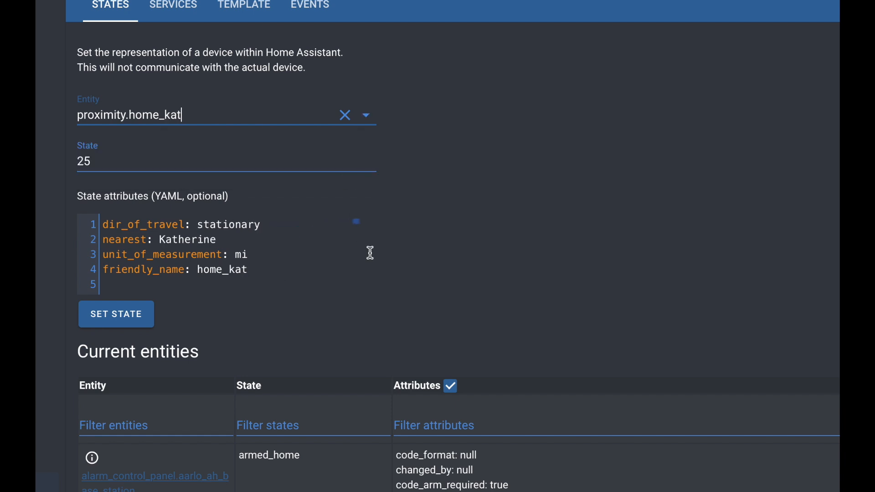
# Step: Look up the state and attributes of the combined proximity.home entity
pyautogui.press('BackSpace')
pyautogui.press('BackSpace')
pyautogui.press('BackSpace')
pyautogui.press('BackSpace')
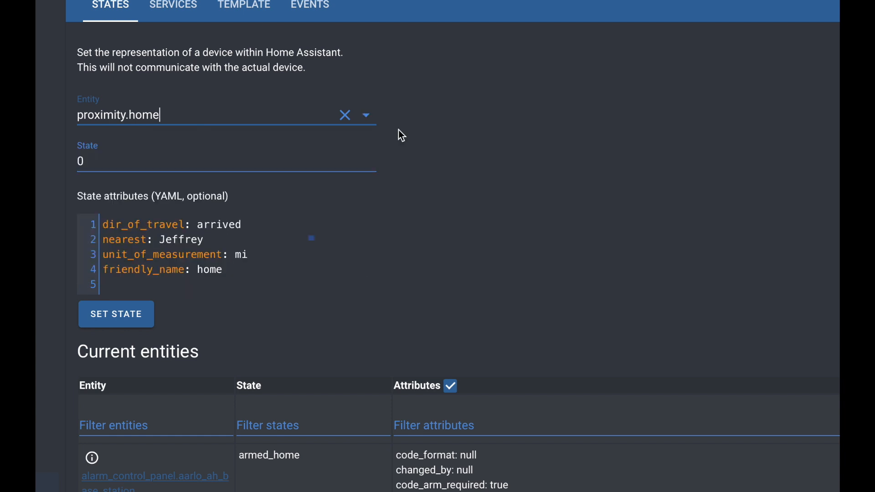